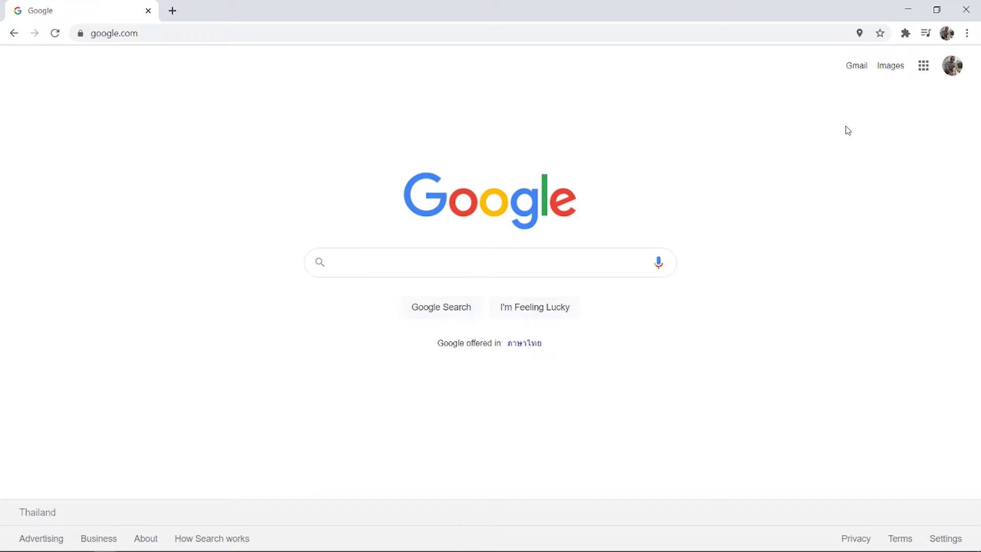
Step: Search Google for 'electrum' and open the official Electrum Bitcoin Wallet site
{"action": "type", "text": "electrum"}
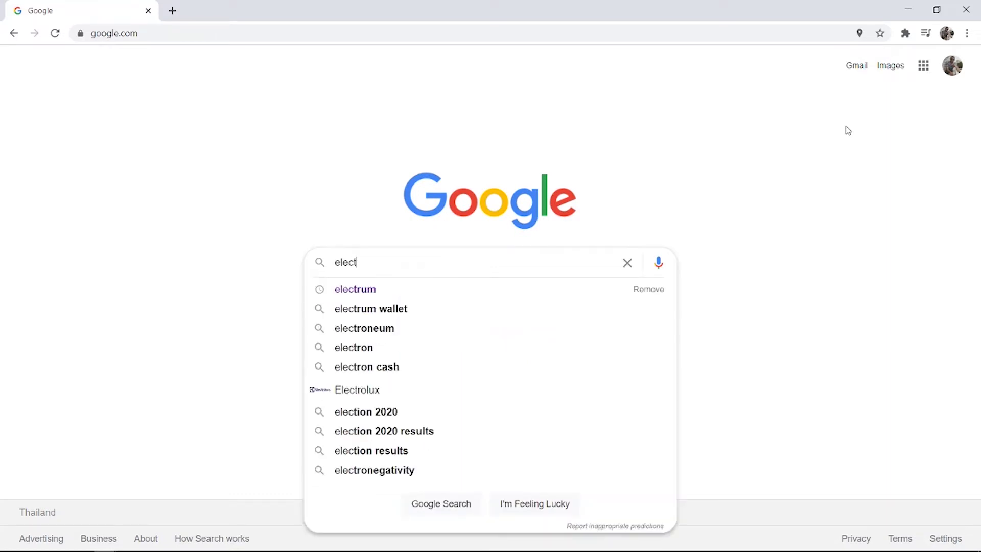
{"action": "key", "text": "Return"}
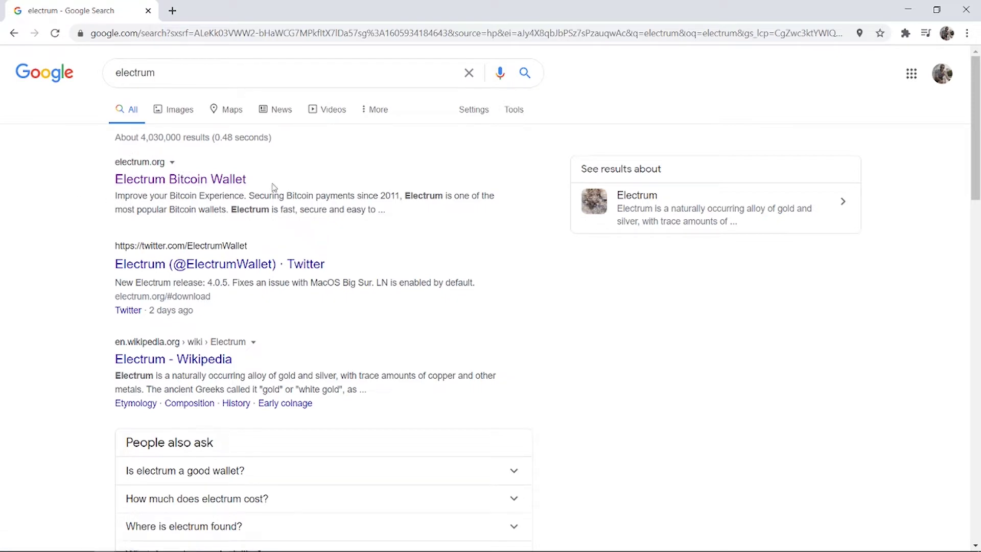
{"action": "left_click", "coordinate": [170, 179]}
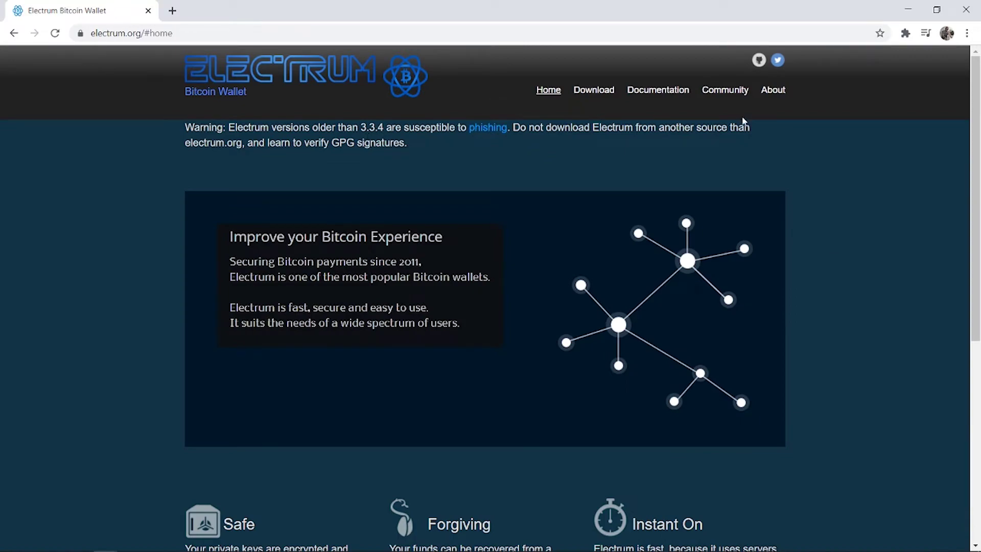
Step: Download the Electrum 4.0.5 Windows installer, electrum-4.0.5-setup.exe, from electrum.org's Download page
{"action": "scroll", "coordinate": [743, 121], "scroll_direction": "down", "scroll_amount": 7}
{"action": "scroll", "coordinate": [854, 179], "scroll_direction": "up", "scroll_amount": 7}
{"action": "left_click", "coordinate": [593, 91]}
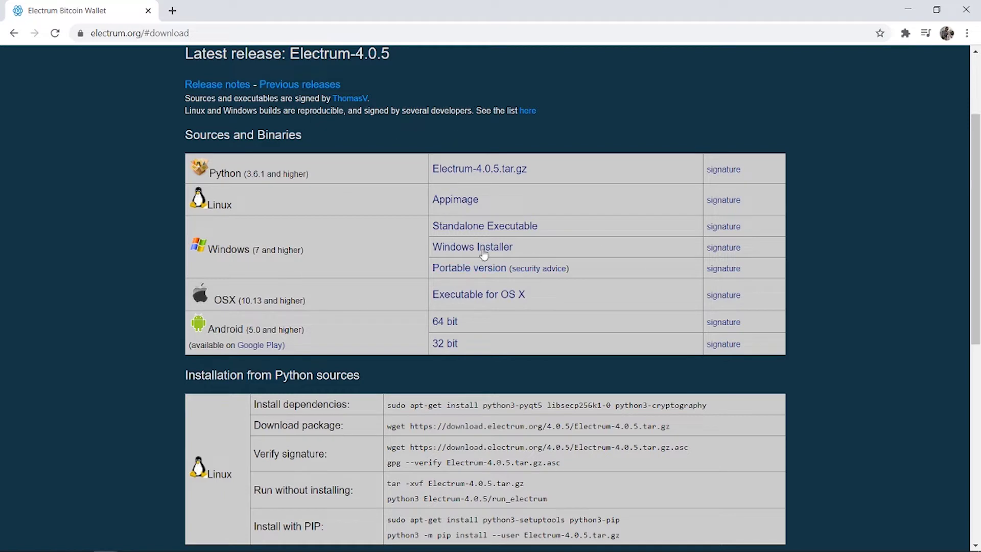
{"action": "left_click", "coordinate": [445, 253]}
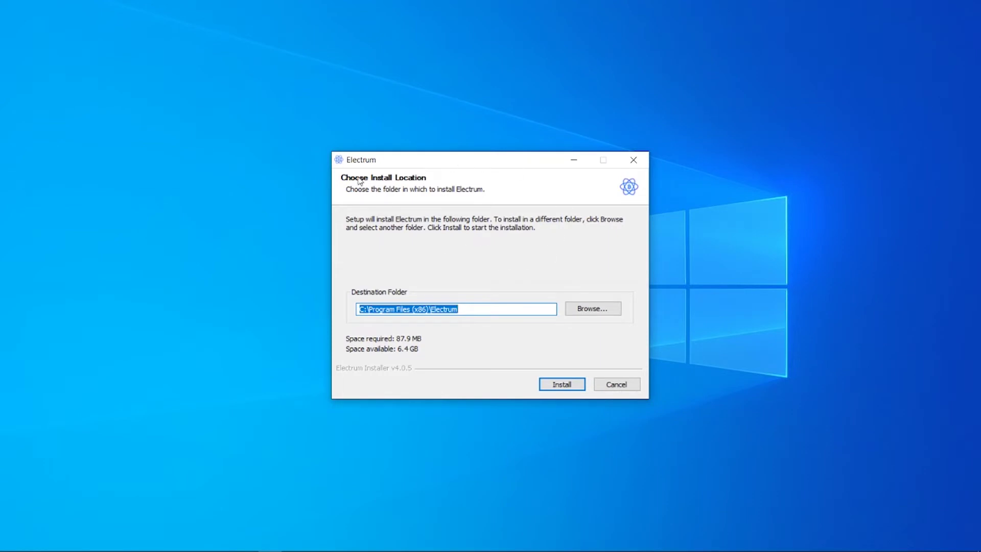
Step: Install Electrum into the default C:\Program Files (x86)\Electrum folder and close the finished installer
{"action": "left_click", "coordinate": [468, 311]}
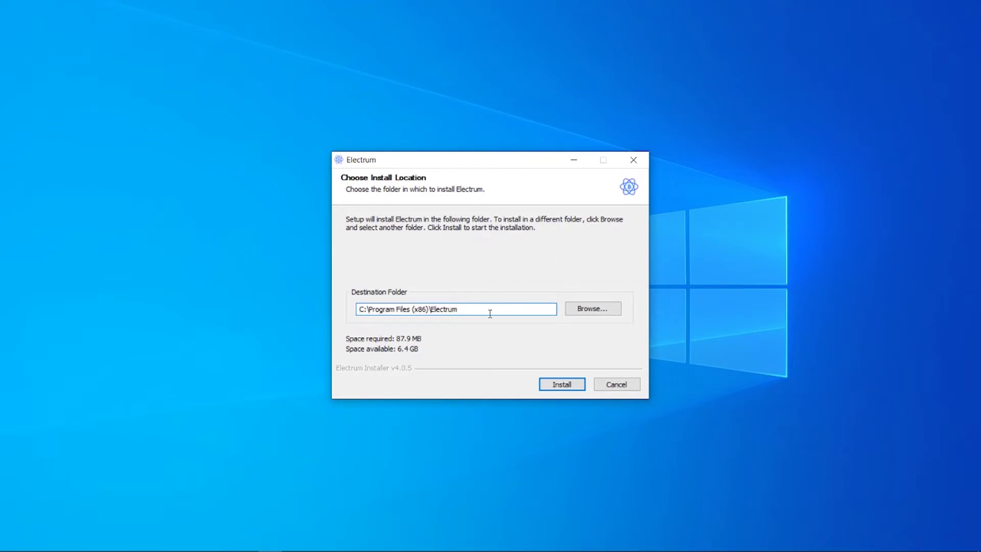
{"action": "left_click_drag", "start_coordinate": [490, 314], "coordinate": [361, 305]}
{"action": "left_click", "coordinate": [488, 306]}
{"action": "left_click", "coordinate": [559, 385]}
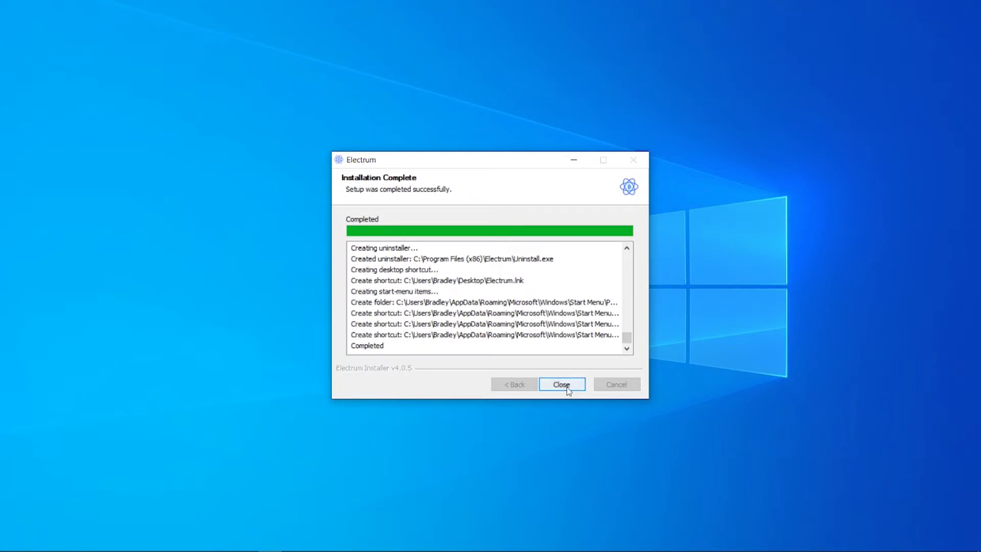
{"action": "left_click", "coordinate": [562, 384]}
Step: Launch Electrum from Windows search using 'el' and begin creating a new wallet
{"action": "key", "text": "super"}
{"action": "type", "text": "el"}
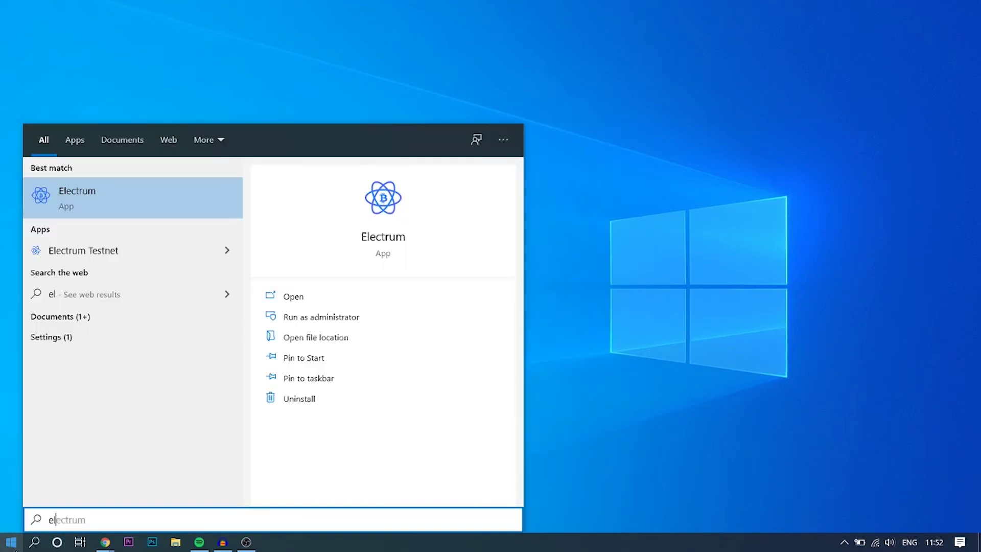
{"action": "left_click", "coordinate": [110, 192]}
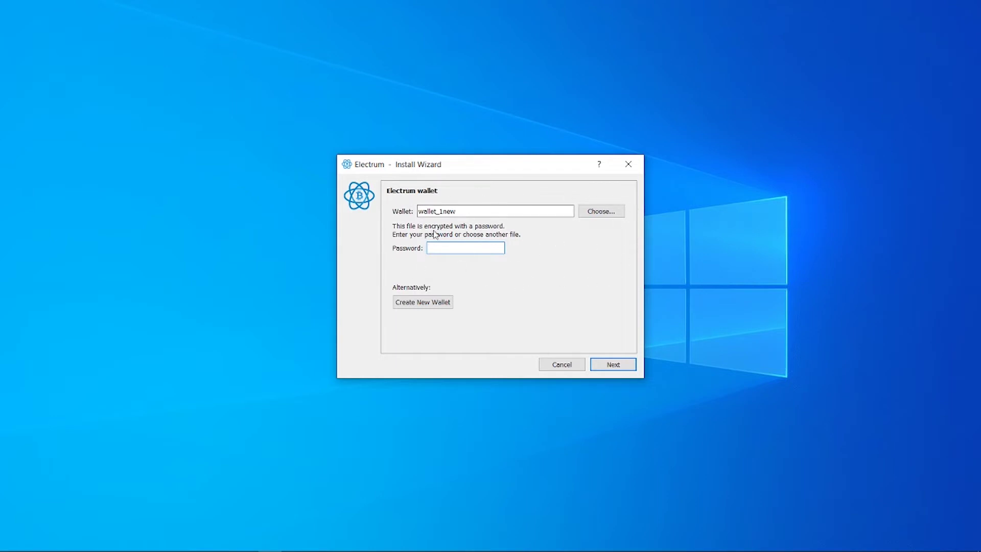
{"action": "left_click", "coordinate": [444, 297]}
Step: Rename the default wallet_1 file to wallet_test and continue
{"action": "left_click_drag", "start_coordinate": [444, 211], "coordinate": [368, 209]}
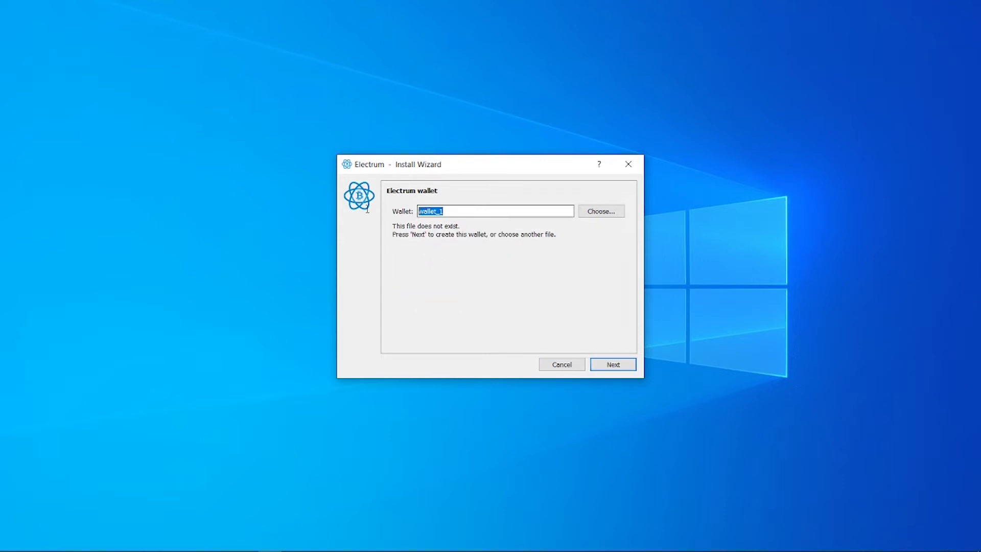
{"action": "left_click", "coordinate": [457, 296]}
{"action": "left_click_drag", "start_coordinate": [446, 211], "coordinate": [424, 211]}
{"action": "left_click", "coordinate": [437, 218]}
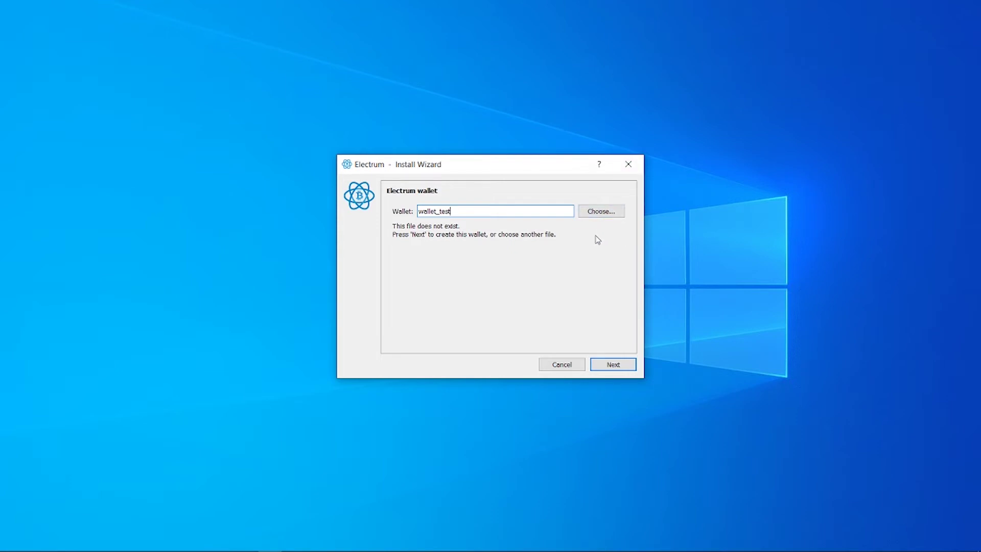
{"action": "left_click", "coordinate": [618, 364]}
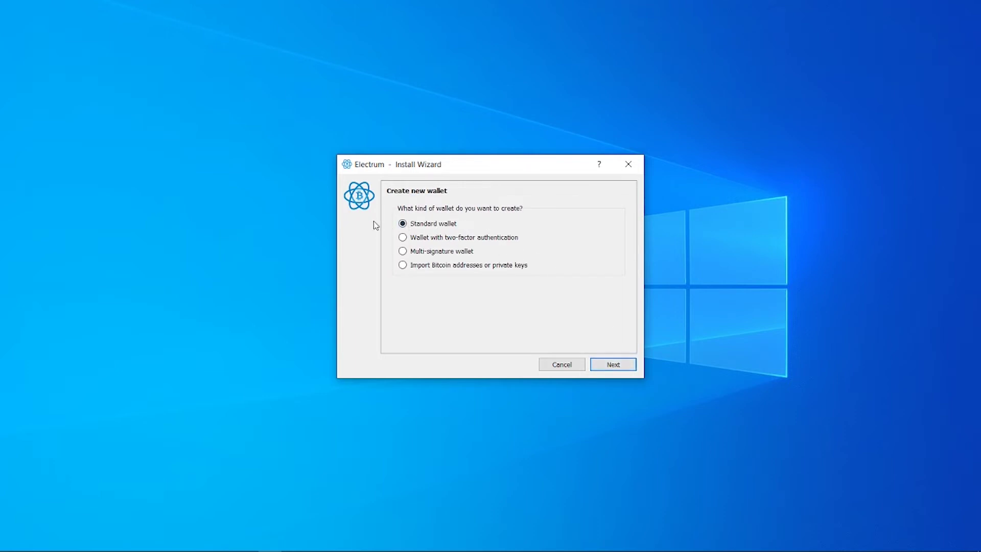
Step: Choose a standard wallet with a newly created Segwit seed
{"action": "left_click", "coordinate": [610, 365]}
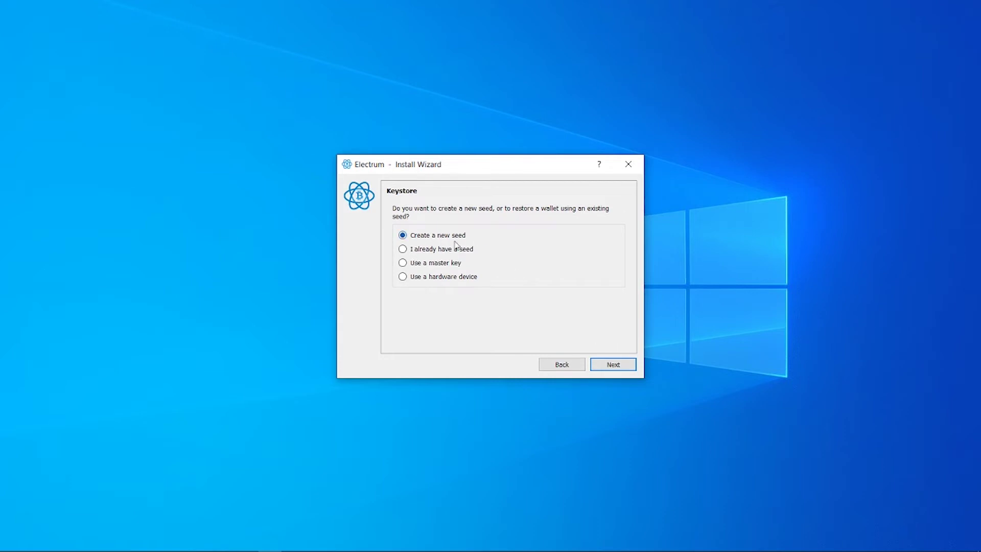
{"action": "left_click", "coordinate": [609, 366]}
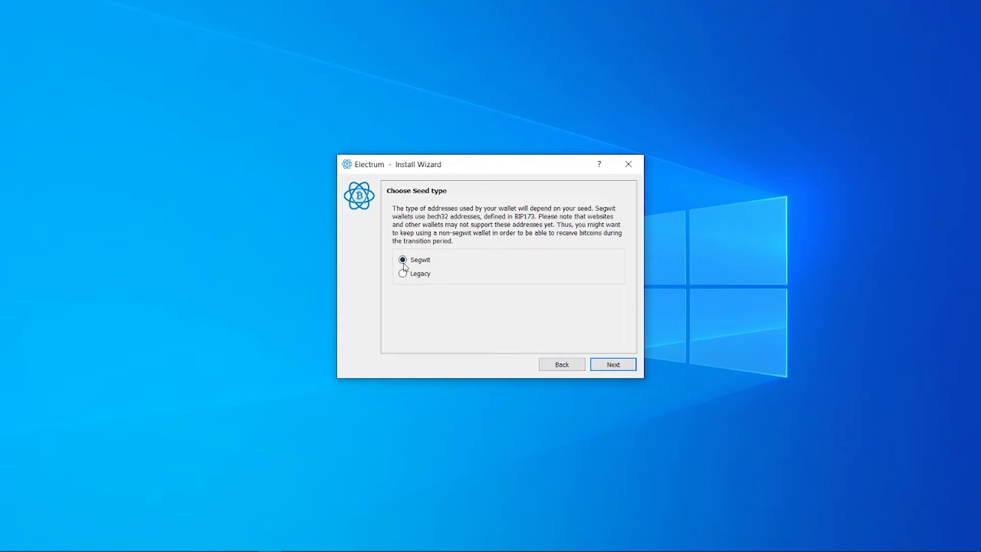
{"action": "left_click", "coordinate": [609, 367]}
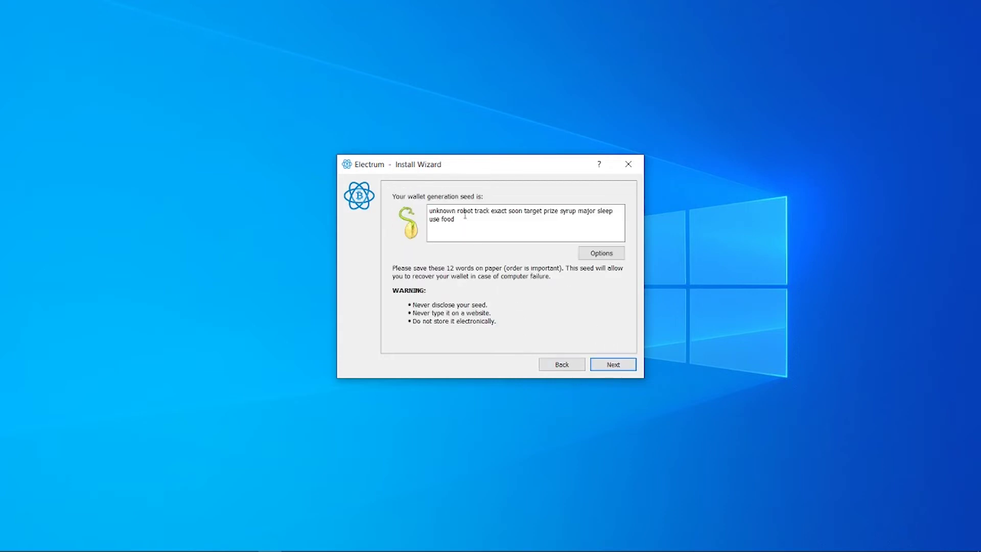
Step: Select the generated 12-word seed phrase on the seed page
{"action": "left_click_drag", "start_coordinate": [457, 230], "coordinate": [426, 211]}
{"action": "left_click", "coordinate": [484, 232]}
{"action": "left_click", "coordinate": [427, 210]}
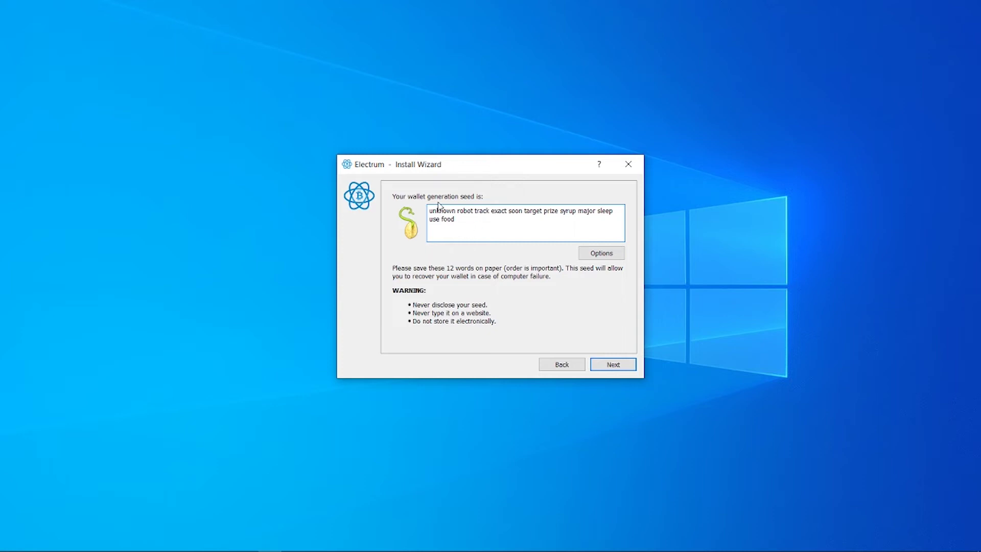
{"action": "triple_click", "coordinate": [451, 217]}
{"action": "left_click", "coordinate": [445, 220]}
{"action": "triple_click", "coordinate": [496, 238]}
{"action": "left_click", "coordinate": [496, 240]}
{"action": "triple_click", "coordinate": [497, 239]}
{"action": "left_click", "coordinate": [453, 219]}
{"action": "triple_click", "coordinate": [453, 219]}
{"action": "key", "text": "ctrl+c"}
{"action": "left_click", "coordinate": [383, 213]}
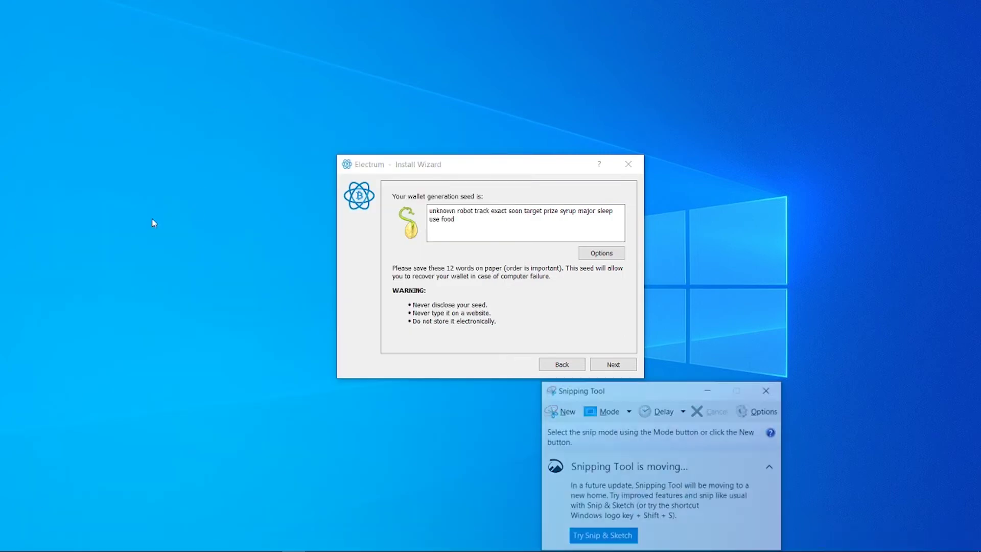
Step: Capture a Snipping Tool screenshot of the seed words and continue to Confirm Seed
{"action": "left_click", "coordinate": [569, 412]}
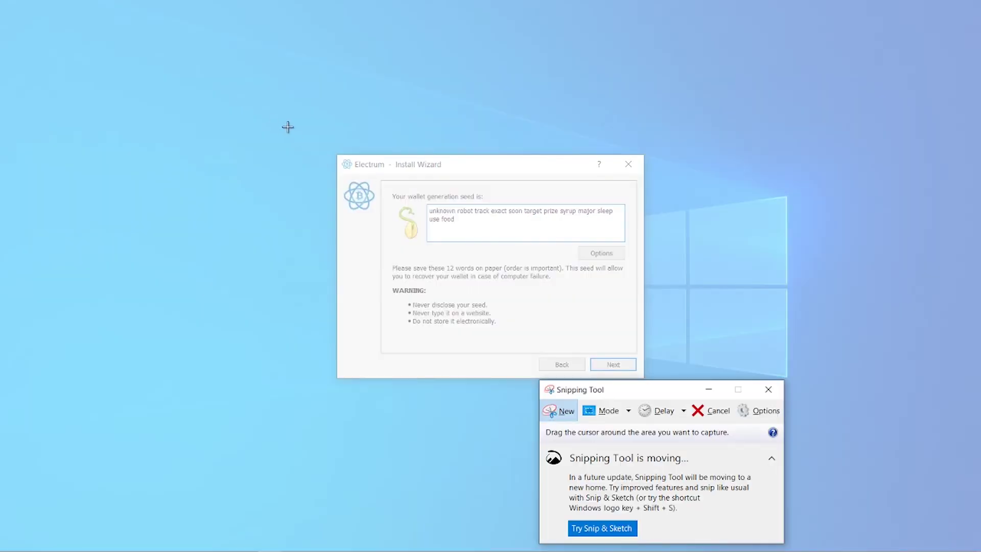
{"action": "left_click_drag", "start_coordinate": [333, 123], "coordinate": [673, 382]}
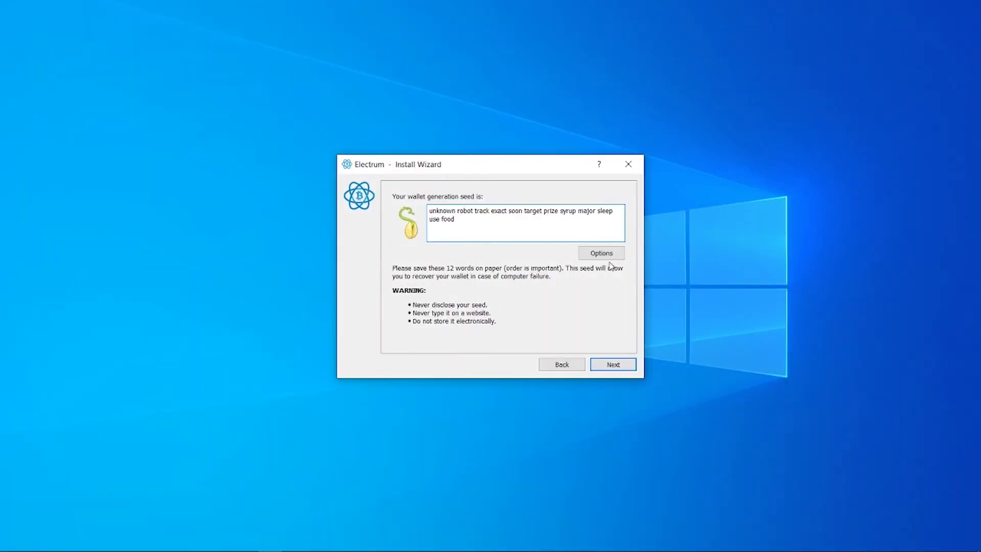
{"action": "left_click", "coordinate": [613, 365]}
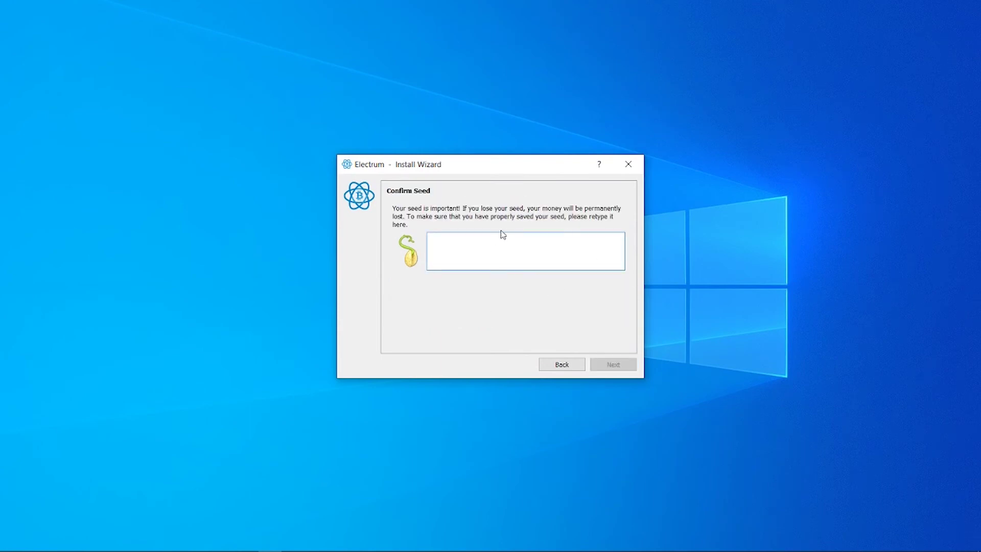
Step: Paste the seed to confirm it, set an encryption password, and open wallet_test
{"action": "right_click", "coordinate": [476, 248]}
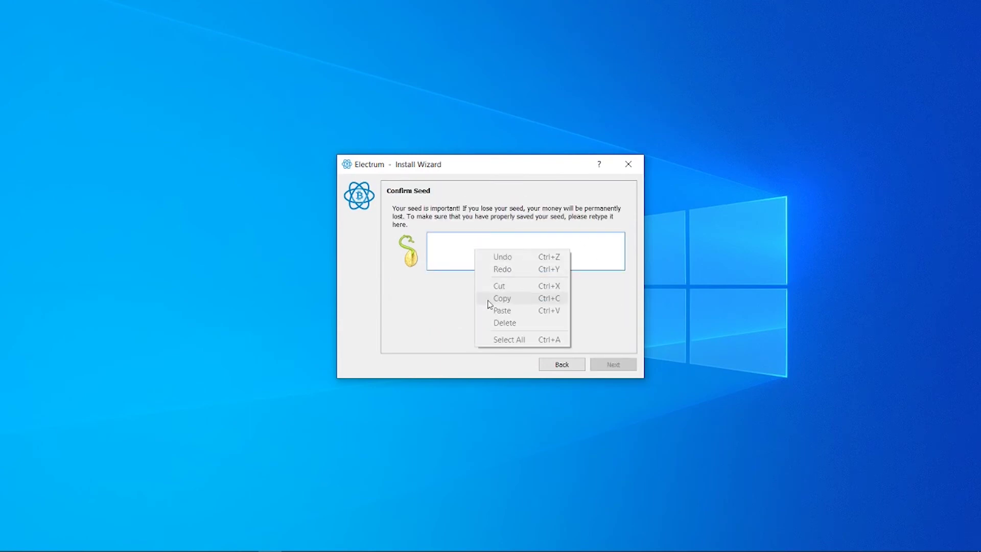
{"action": "left_click", "coordinate": [454, 255]}
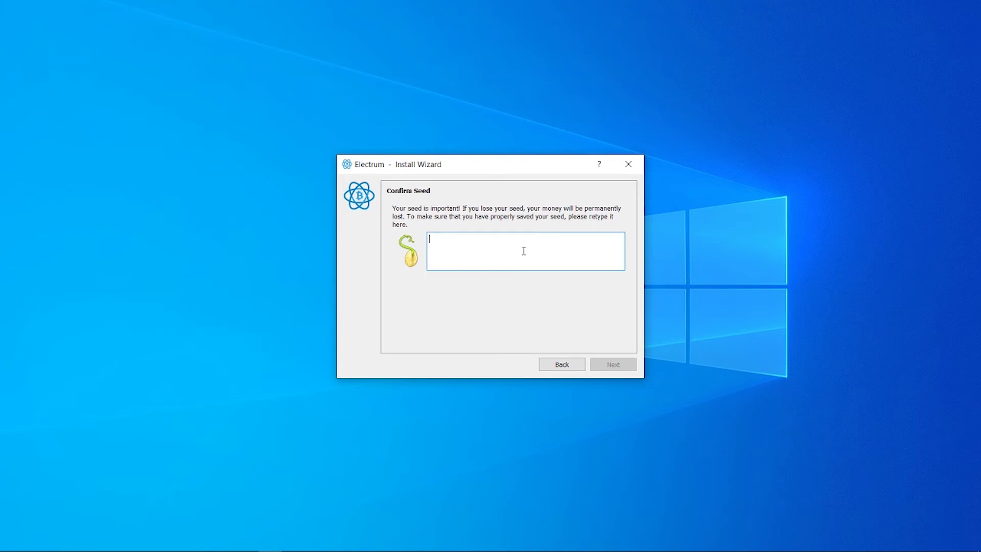
{"action": "key", "text": "ctrl+v"}
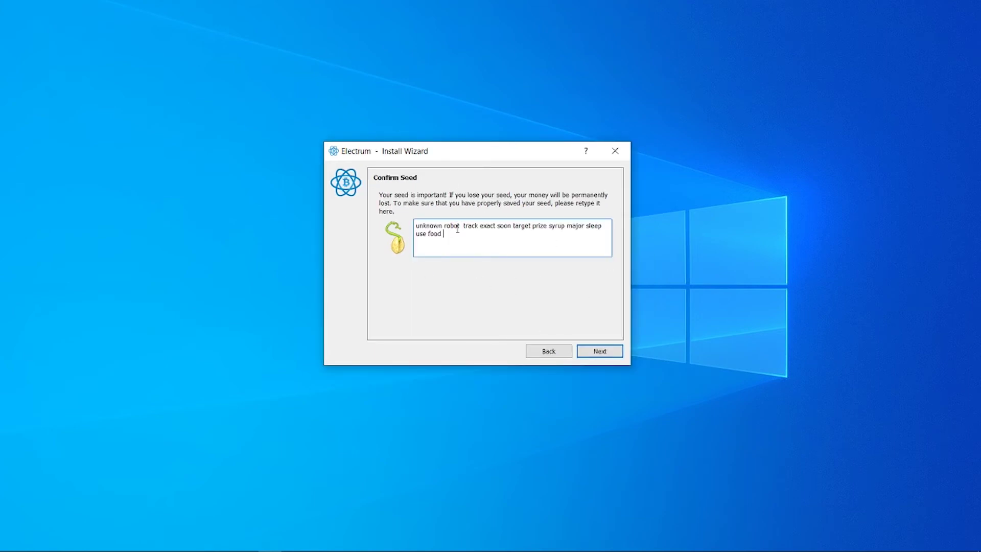
{"action": "left_click", "coordinate": [598, 352]}
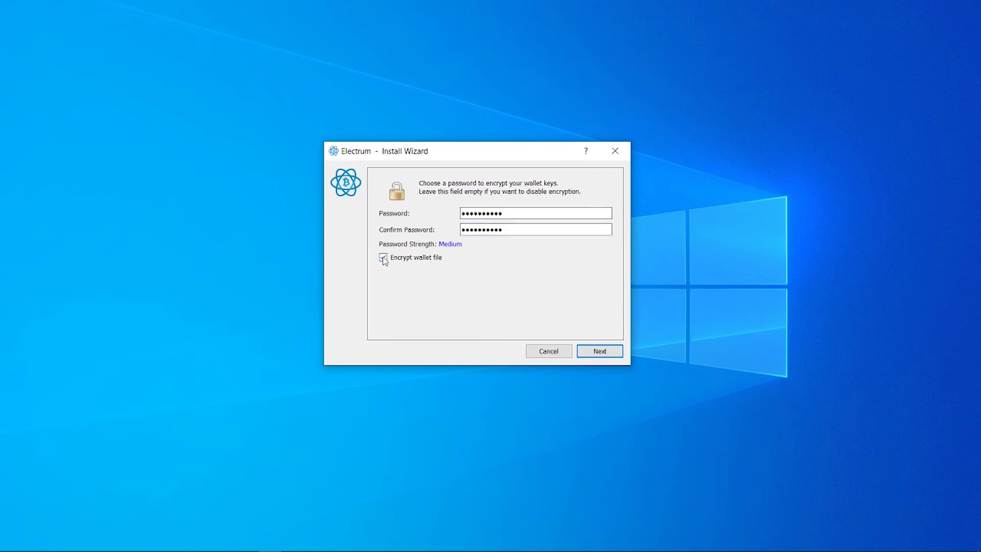
{"action": "left_click", "coordinate": [596, 349]}
{"action": "left_click_drag", "start_coordinate": [518, 91], "coordinate": [547, 102]}
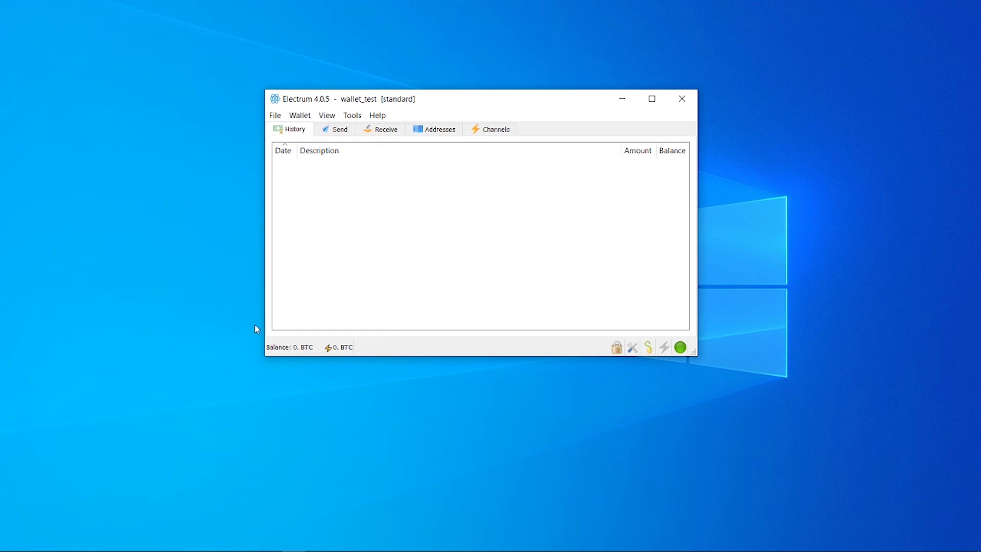
{"action": "left_click", "coordinate": [352, 115]}
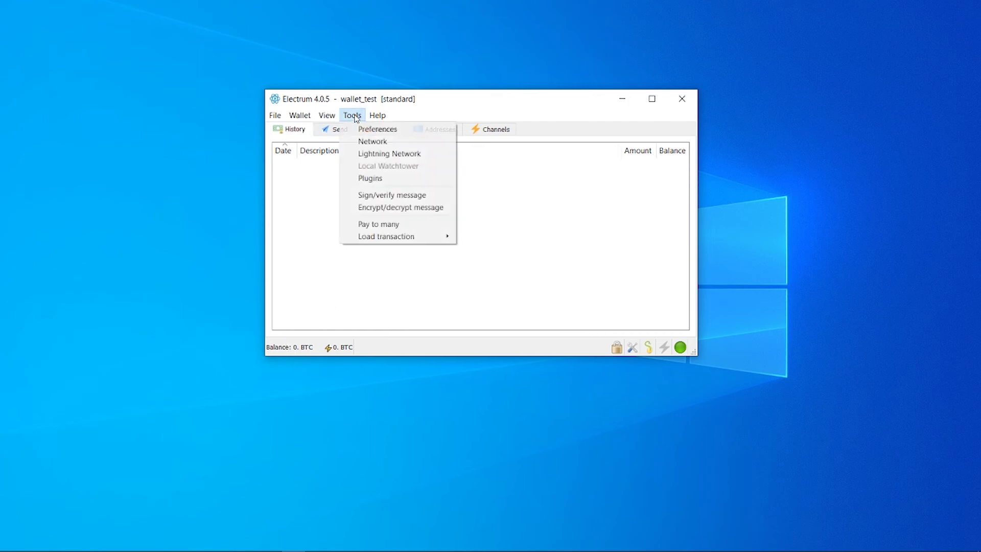
{"action": "left_click", "coordinate": [373, 128]}
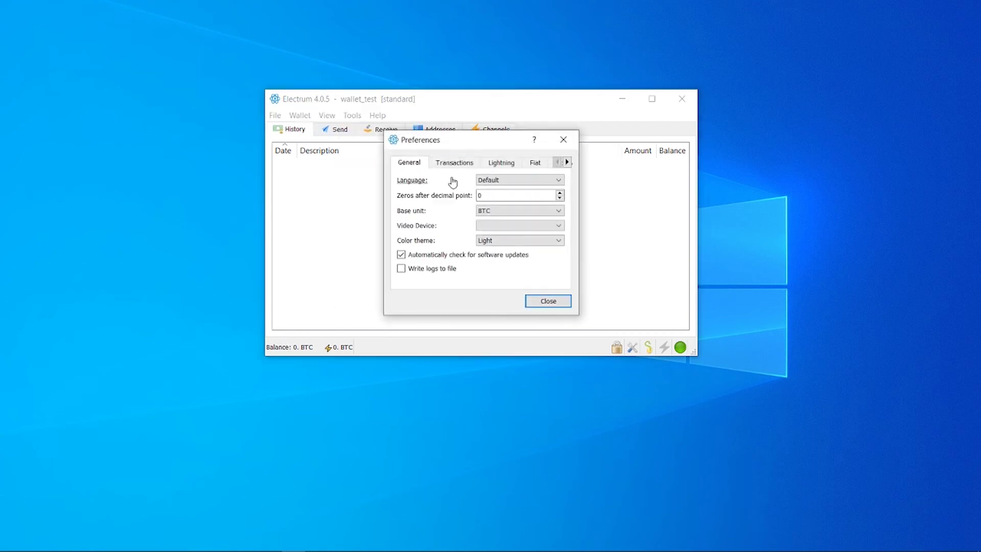
{"action": "left_click", "coordinate": [457, 215]}
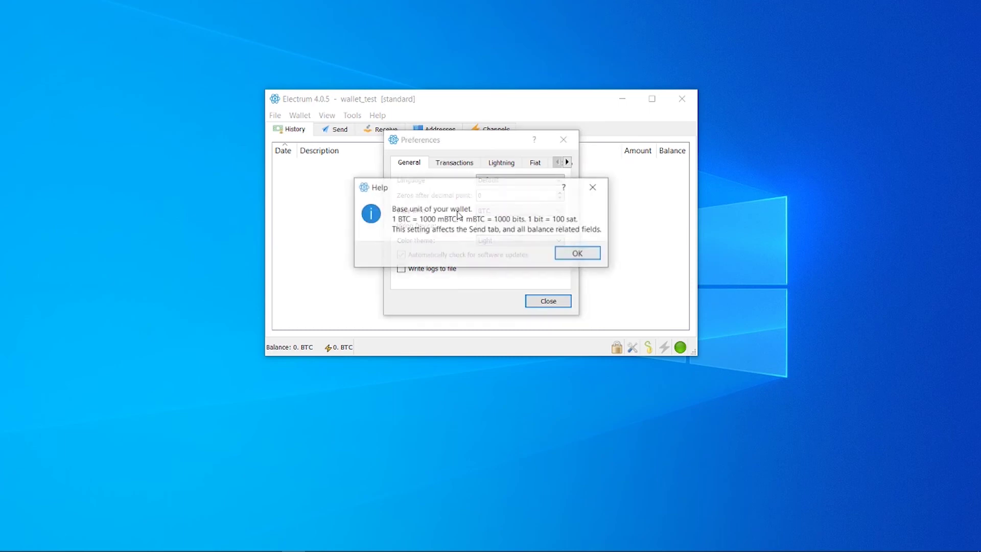
{"action": "left_click", "coordinate": [593, 187]}
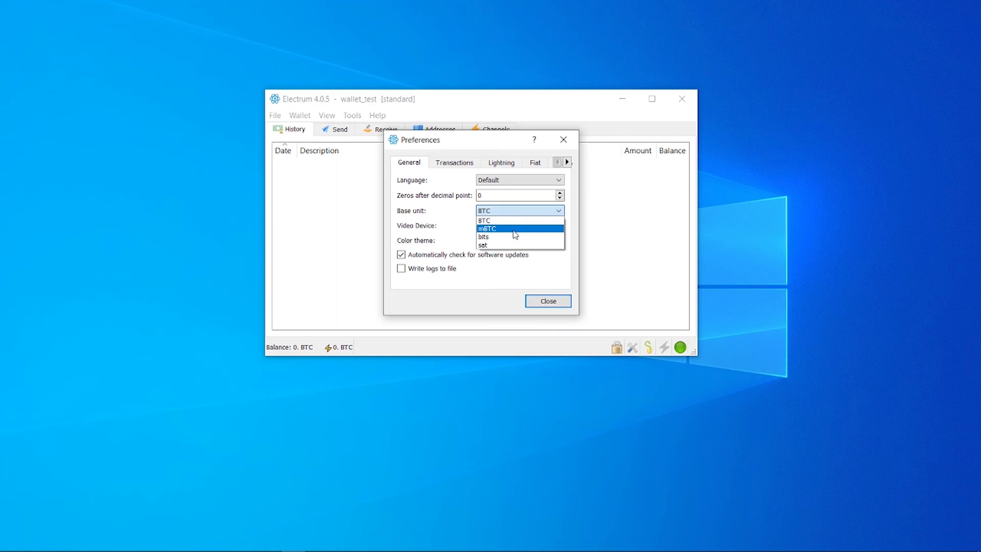
{"action": "left_click", "coordinate": [483, 220]}
{"action": "left_click", "coordinate": [491, 243]}
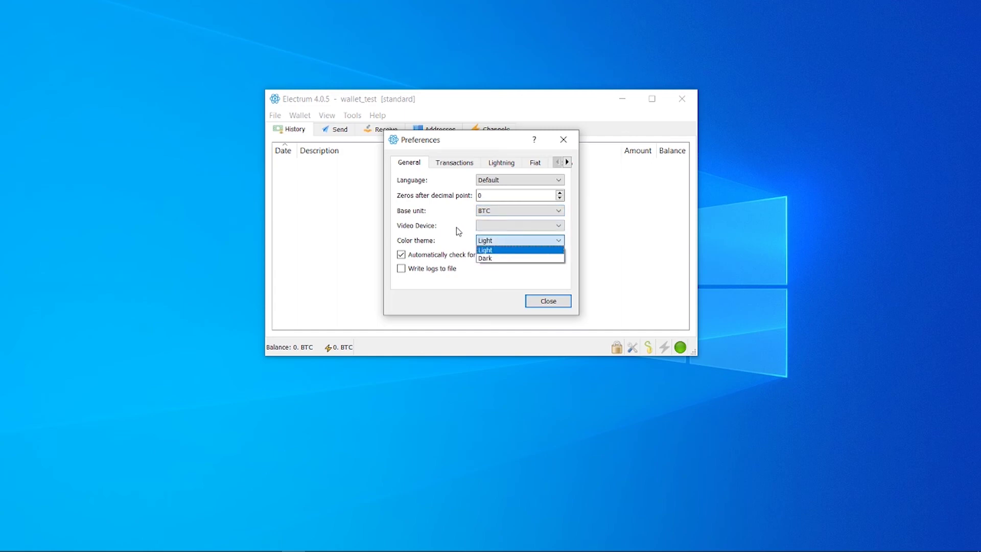
{"action": "left_click", "coordinate": [516, 250]}
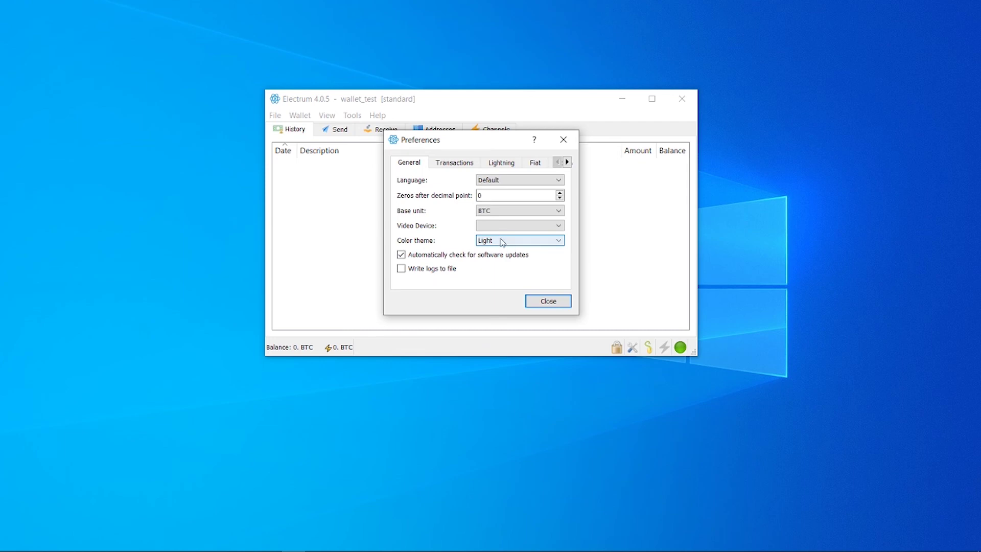
{"action": "key", "text": "Escape"}
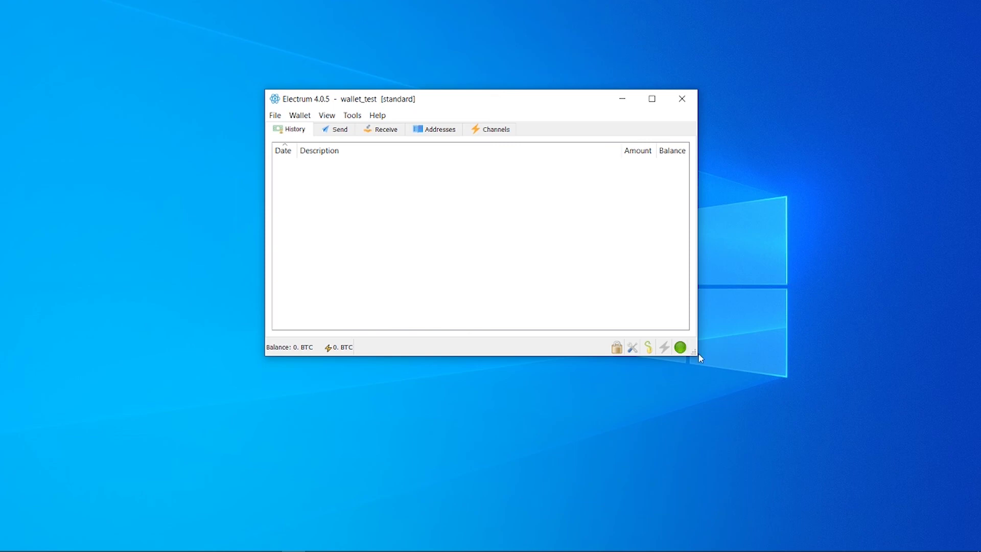
Step: Generate a new receiving address on the Receive tab and copy it
{"action": "left_click", "coordinate": [382, 132]}
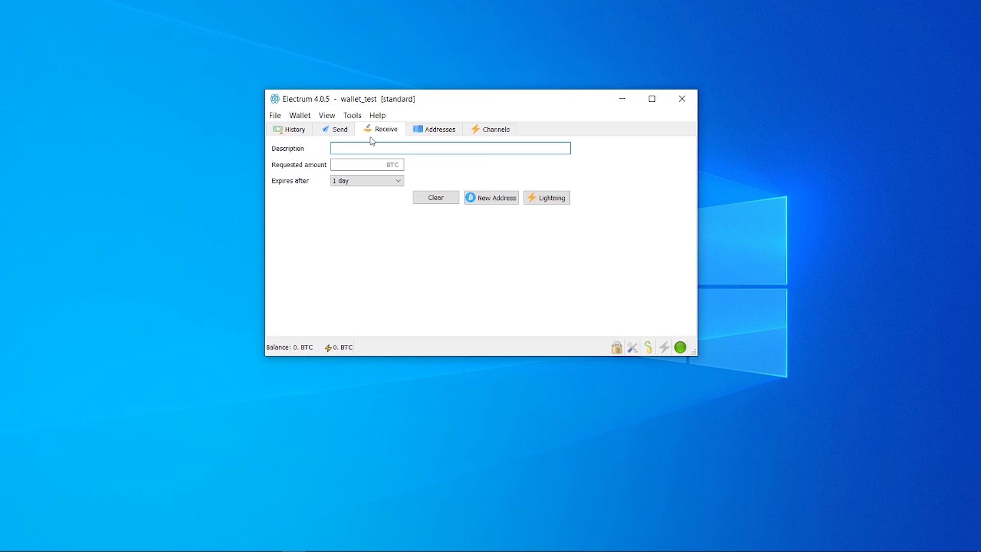
{"action": "left_click", "coordinate": [492, 202]}
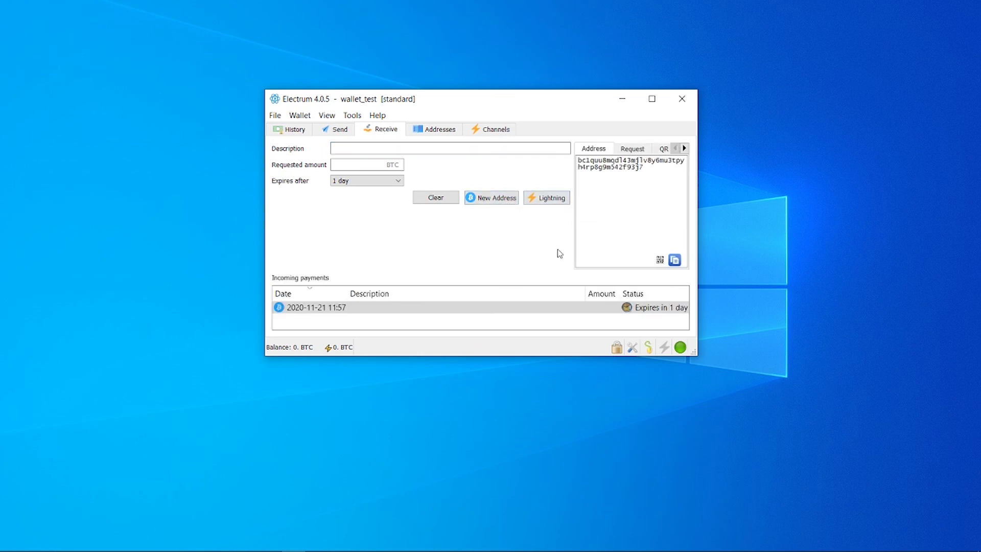
{"action": "left_click", "coordinate": [675, 261]}
Step: Paste the copied address into the Send tab's Pay to field
{"action": "left_click", "coordinate": [338, 131]}
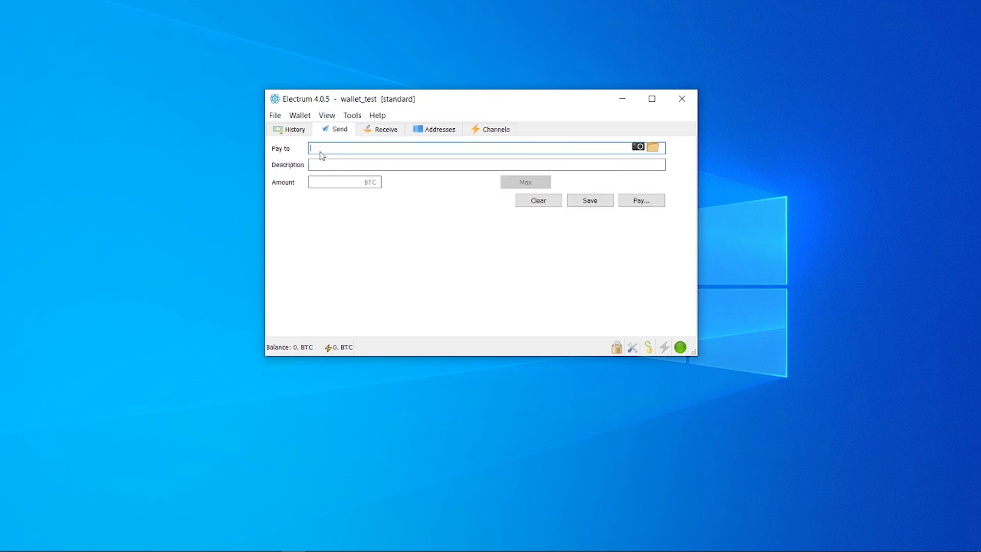
{"action": "key", "text": "ctrl+v"}
{"action": "left_click", "coordinate": [330, 164]}
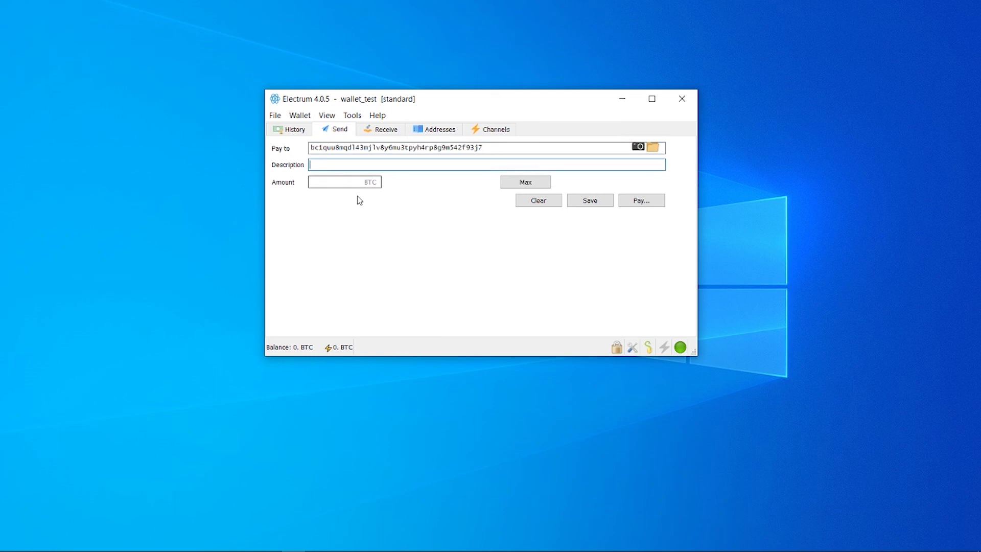
{"action": "left_click", "coordinate": [330, 187]}
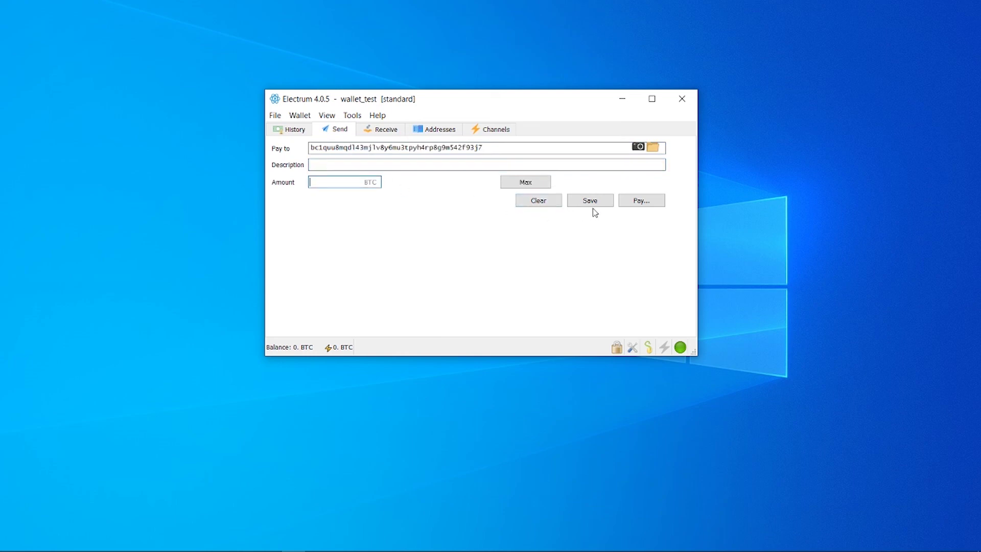